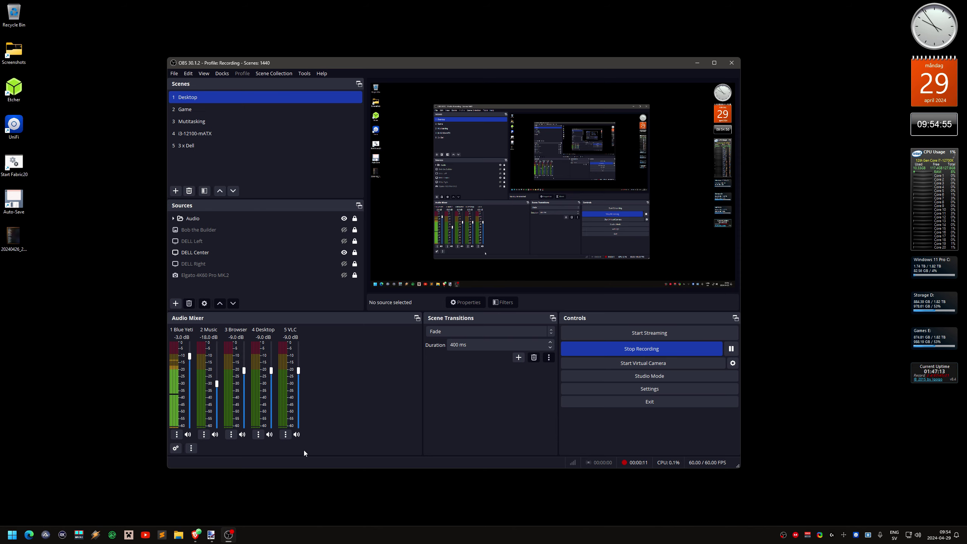
Step: In the surround article, highlight the notes on 2021+ TV support and switching to 5.1 surround
left_click(196, 536)
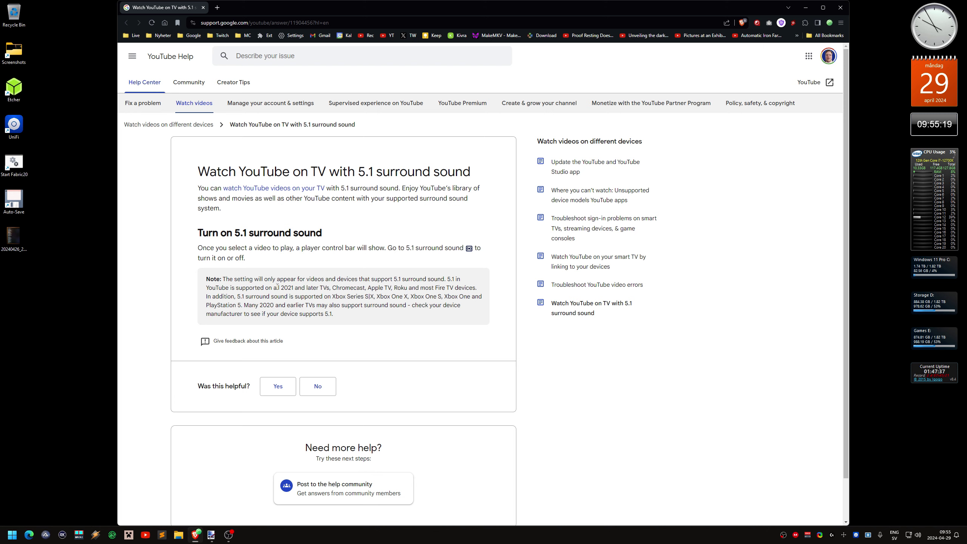
left_click_drag(282, 288, 327, 286)
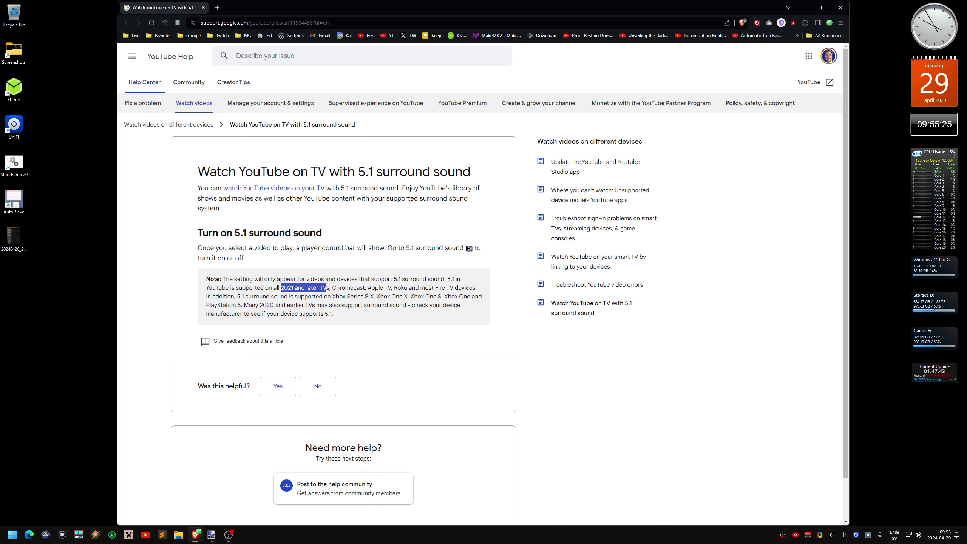
left_click(430, 287)
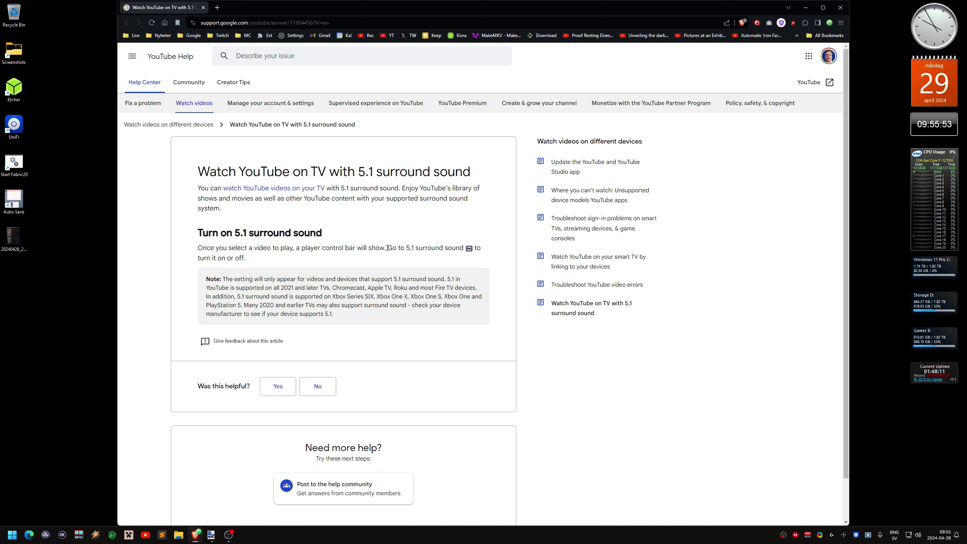
left_click_drag(387, 248, 418, 251)
left_click(392, 258)
left_click(807, 8)
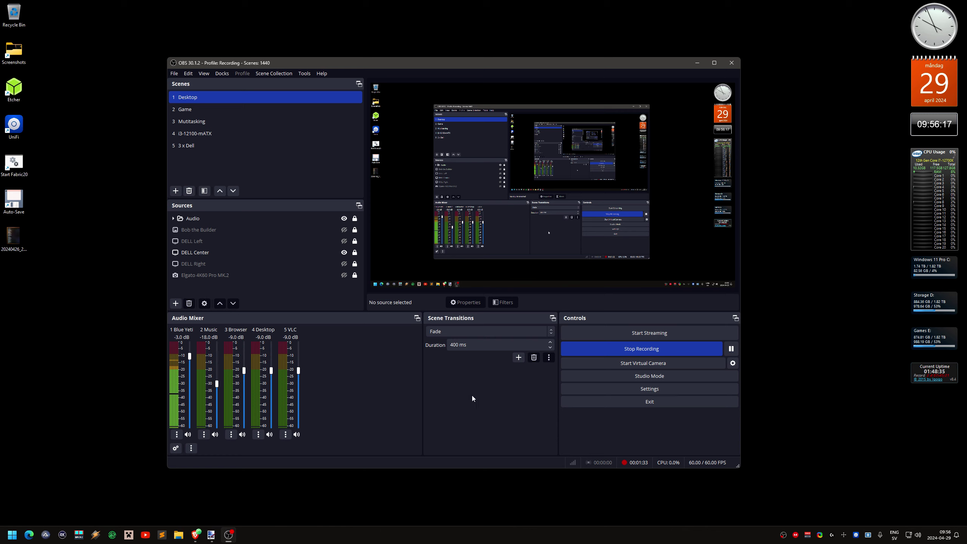
Step: Review the Audio page of OBS settings, then close the settings dialog
left_click(650, 389)
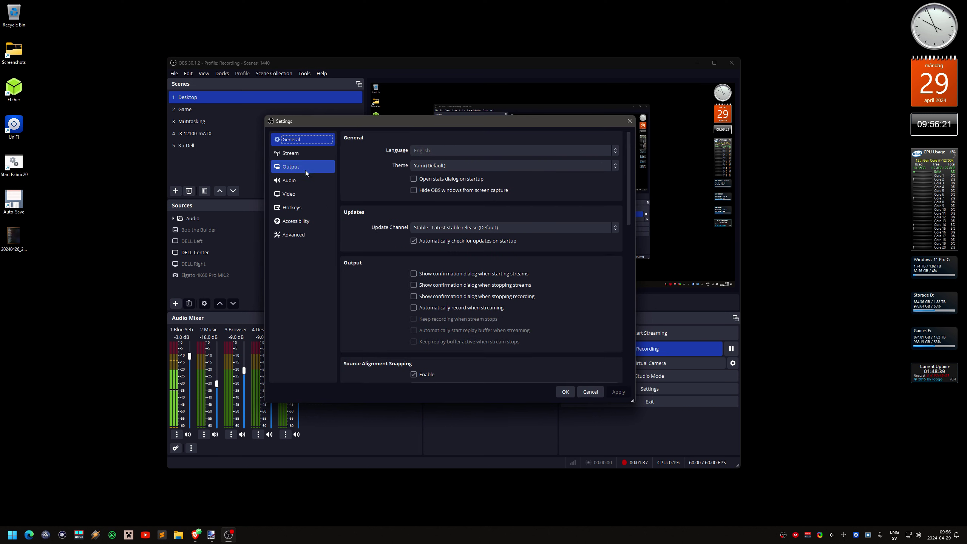
left_click(306, 181)
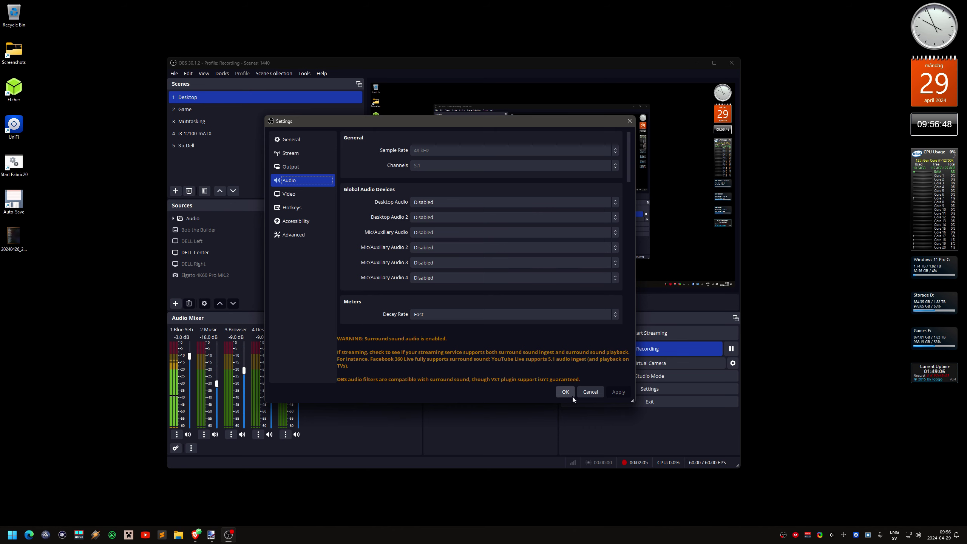
left_click(586, 393)
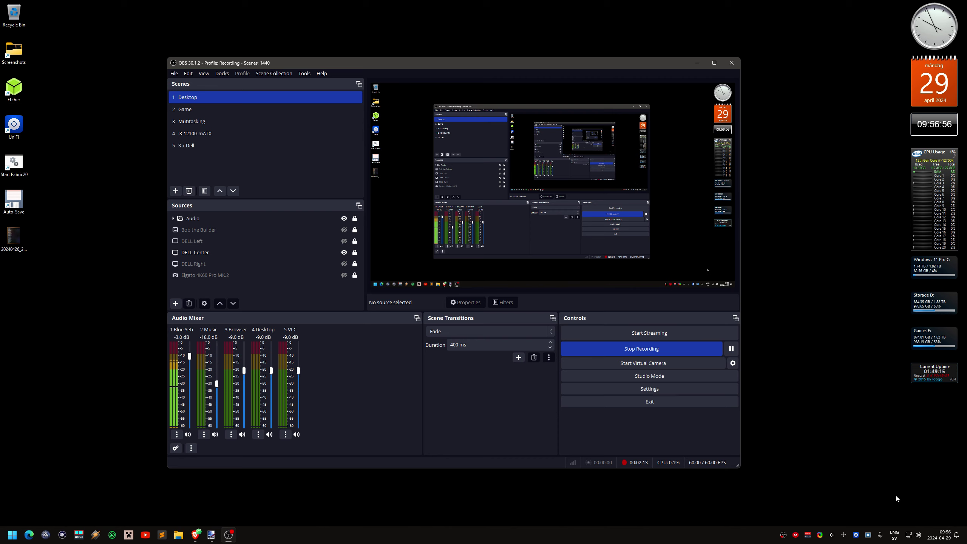
Step: From the tray speaker's Sound settings, reach More sound settings to open the classic Sound panel
right_click(918, 535)
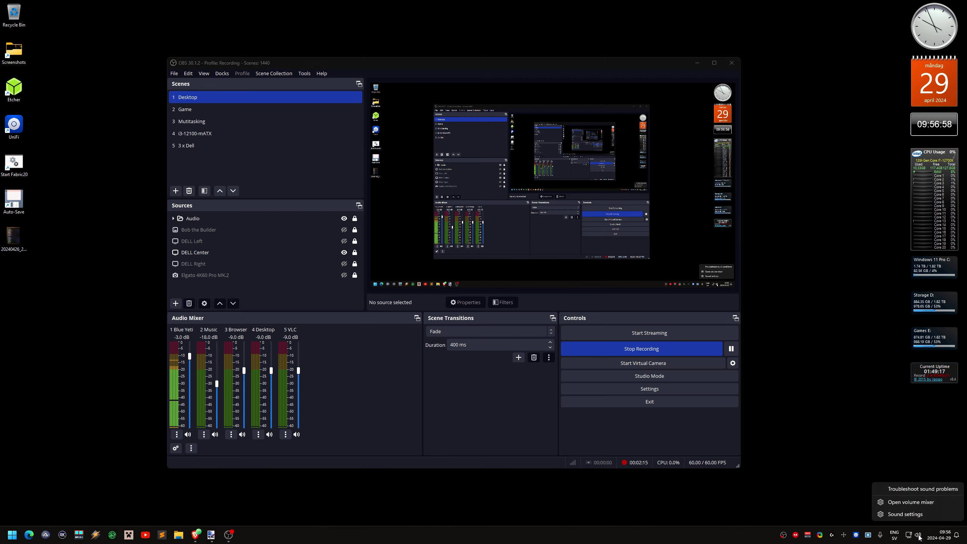
left_click(913, 515)
scroll(539, 327, "down", 15)
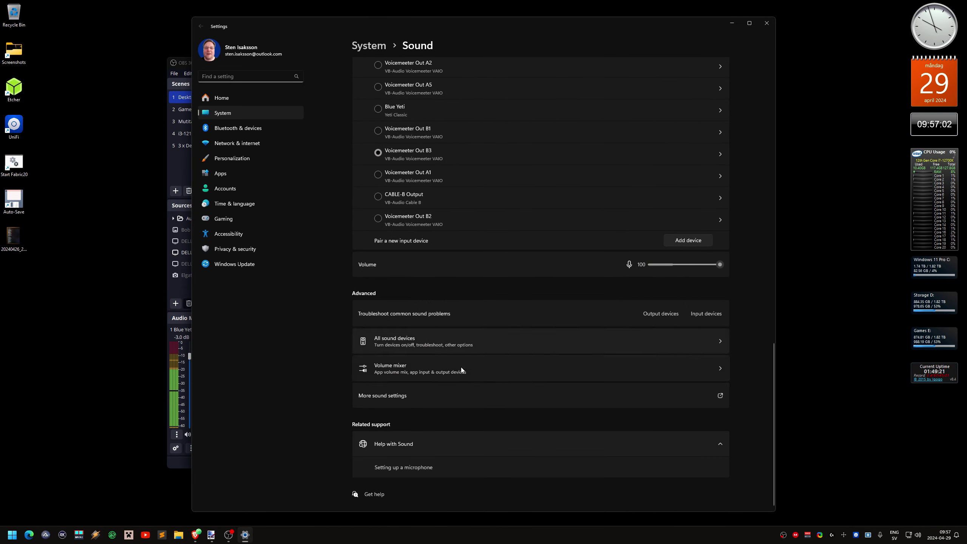
left_click(393, 396)
Step: Close Windows Settings, centre the Sound dialog and select Yamaha HTR-2071 in the Playback list
left_click(766, 23)
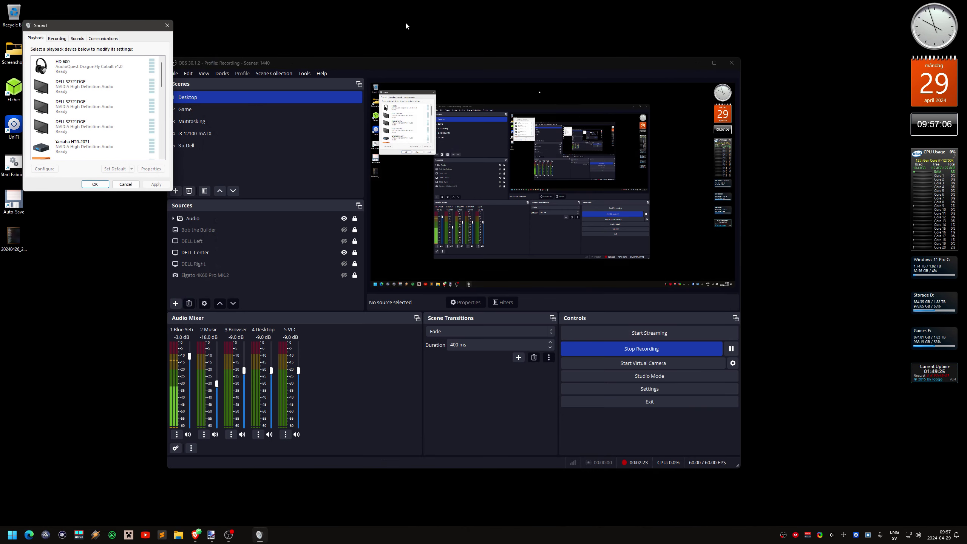
left_click_drag(129, 30, 475, 156)
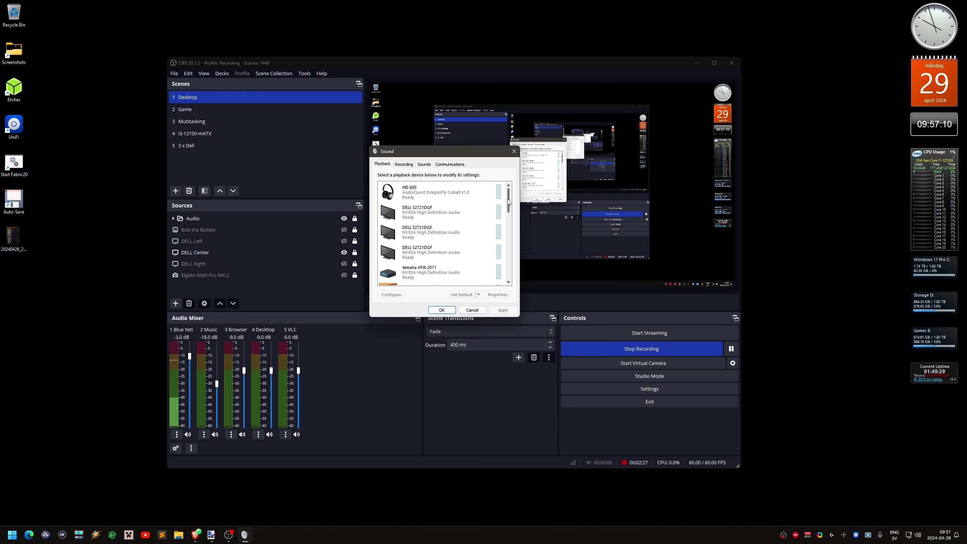
mouse_move(508, 202)
left_mouse_down()
mouse_move(509, 270)
mouse_move(506, 196)
mouse_move(506, 213)
left_mouse_up()
left_click(435, 213)
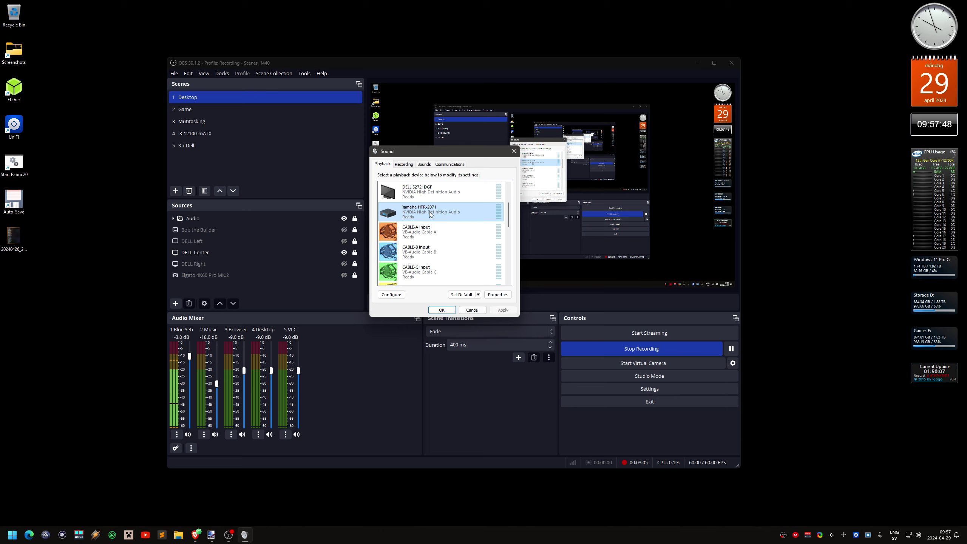
Step: Configure Yamaha HTR-2071 as 5.1 Surround with center, subwoofer and side pair, all full-range
right_click(423, 210)
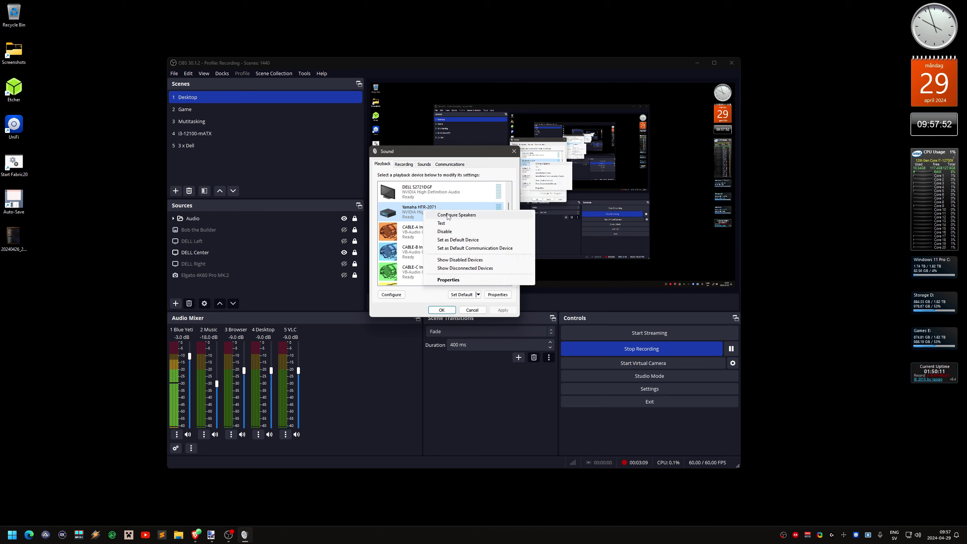
left_click(445, 215)
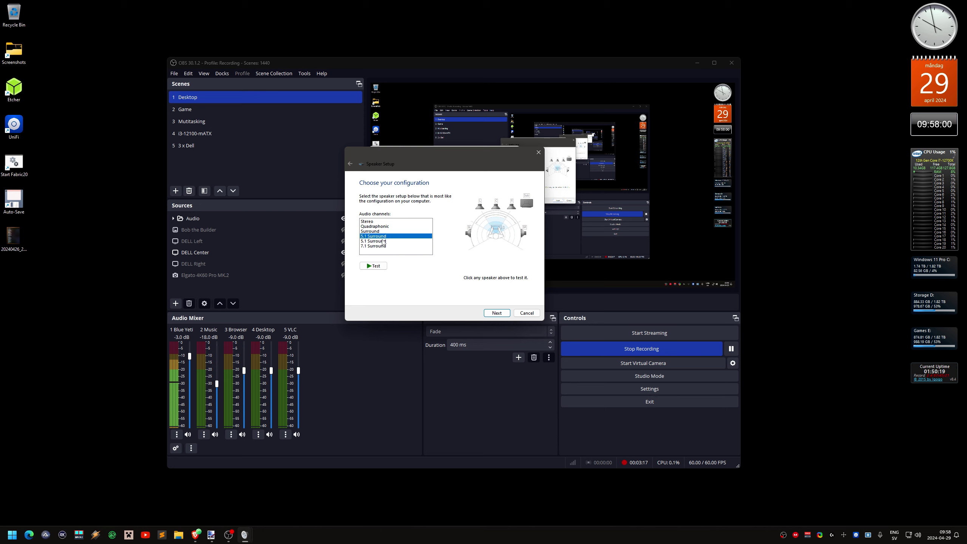
left_click(383, 243)
left_click(384, 238)
left_click(384, 242)
left_click(382, 247)
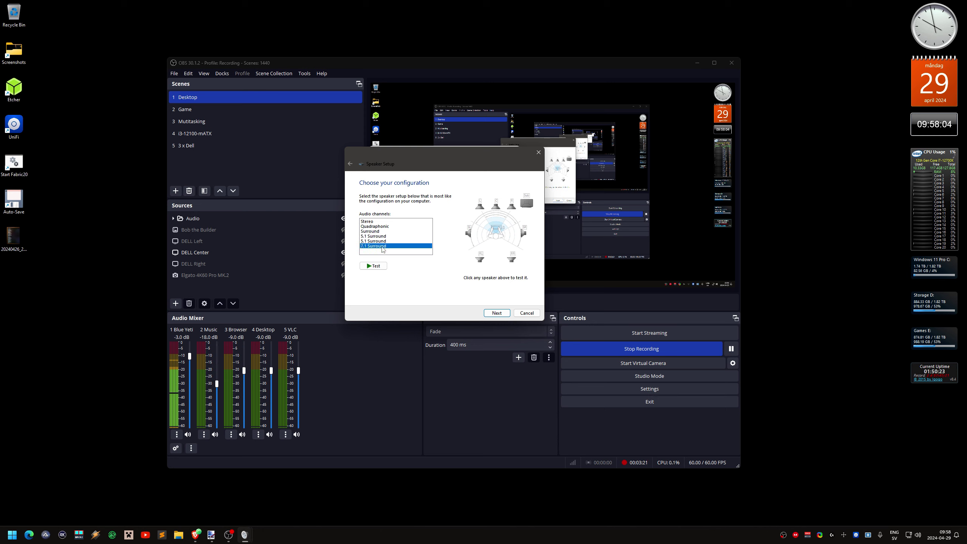
left_click(384, 236)
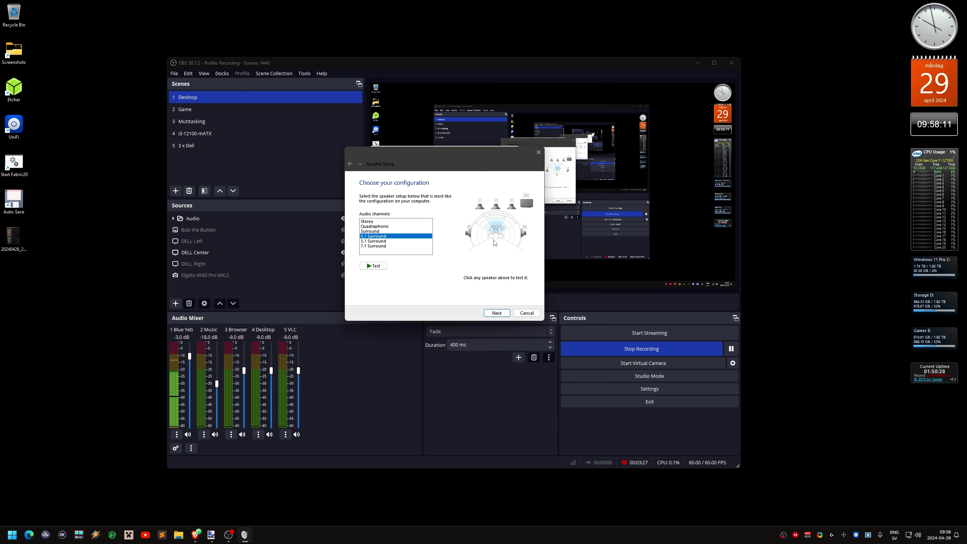
left_click(495, 312)
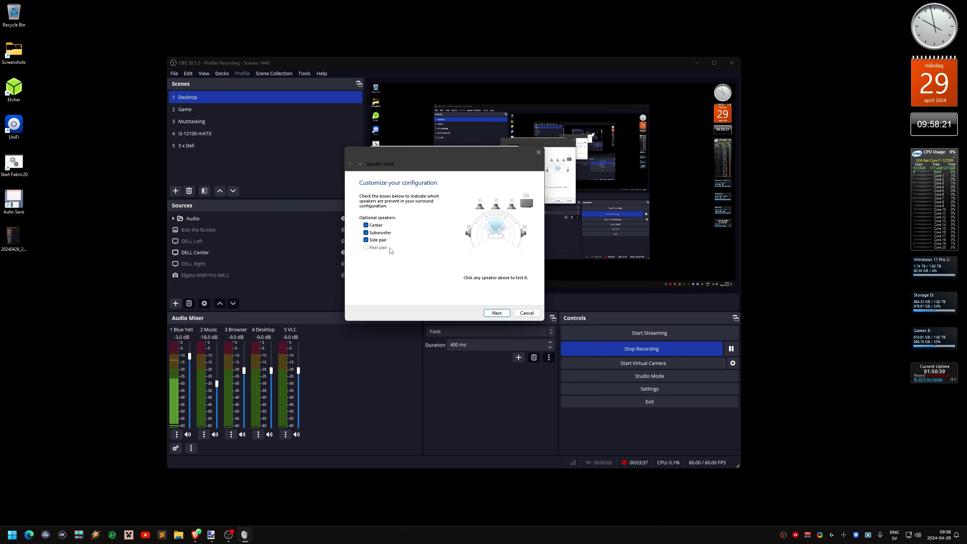
left_click(486, 314)
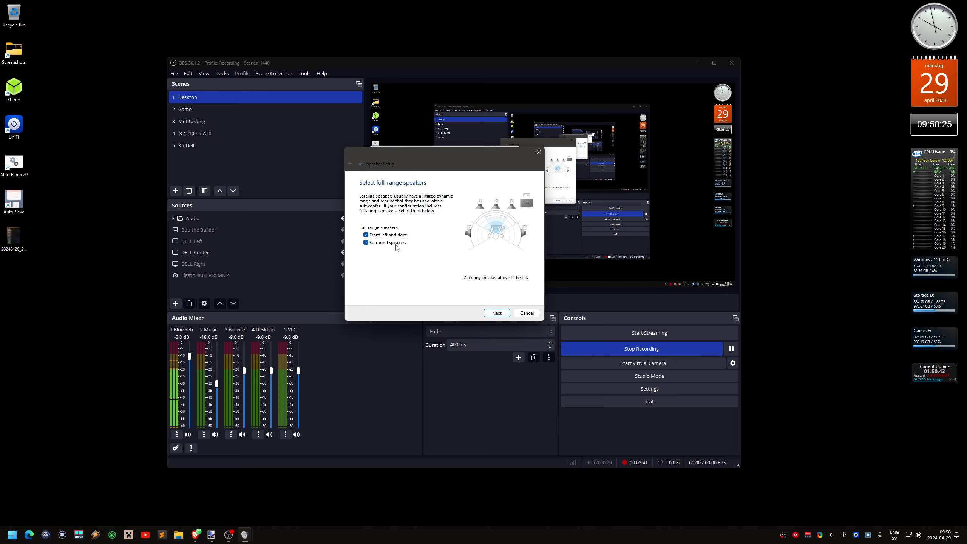
left_click(497, 313)
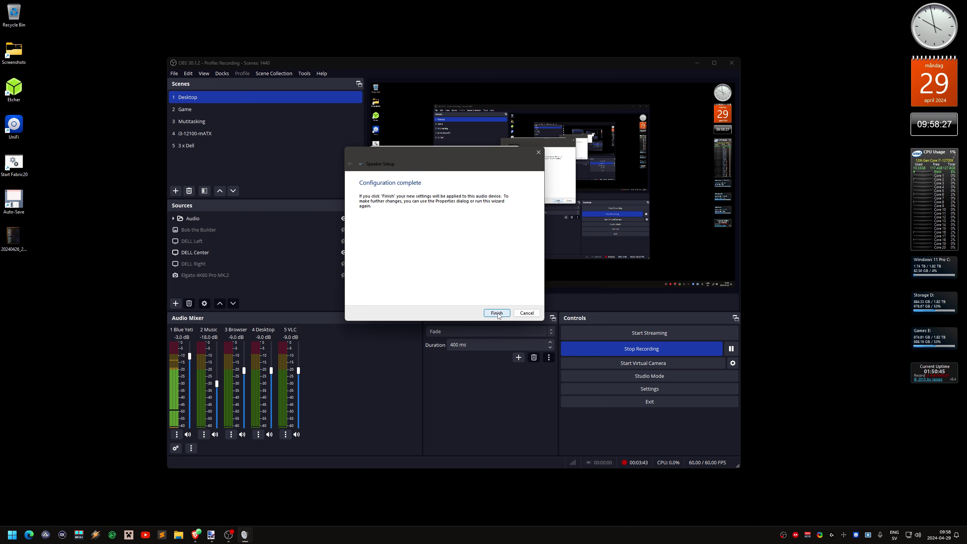
Step: Finish the speaker wizard and bring up Voicemeeter Potato, opening and closing its Menu
left_click(497, 313)
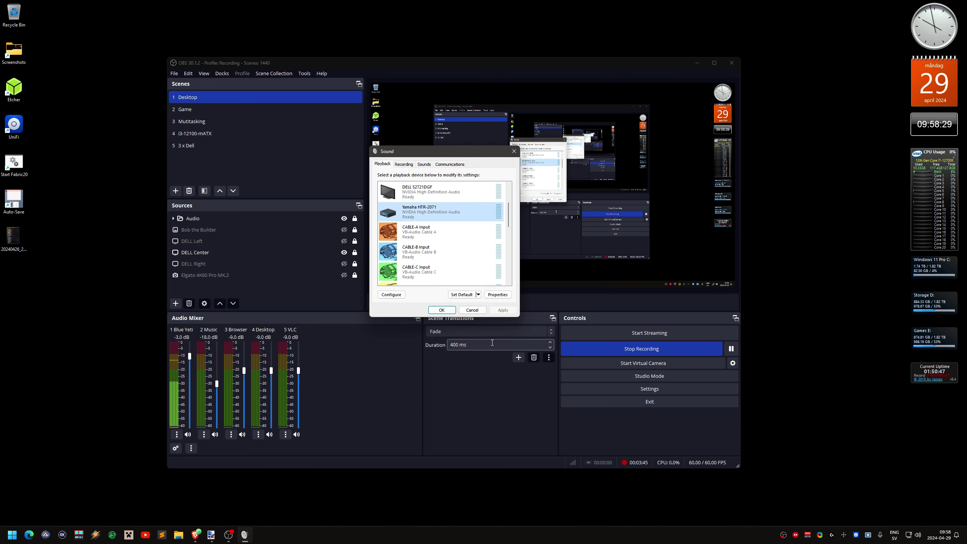
left_click(808, 535)
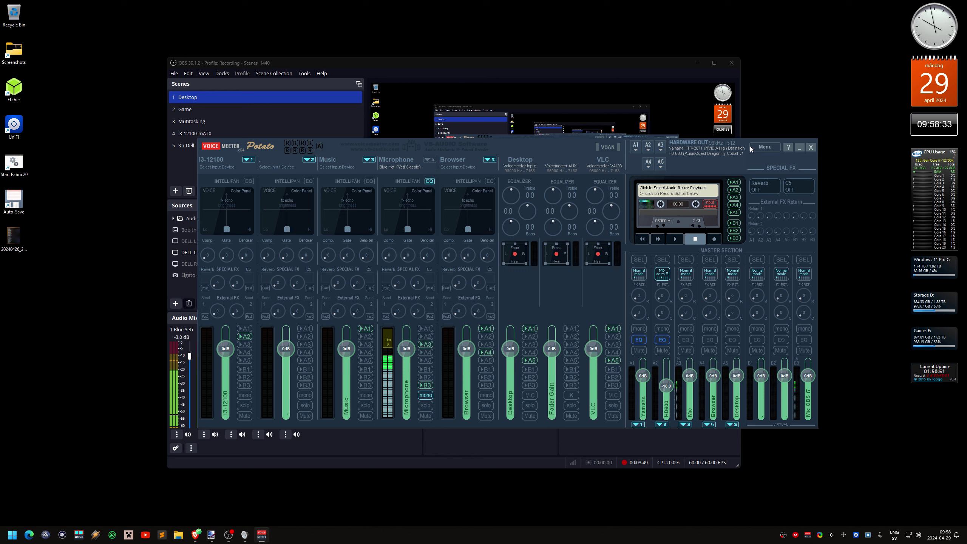
left_click(768, 149)
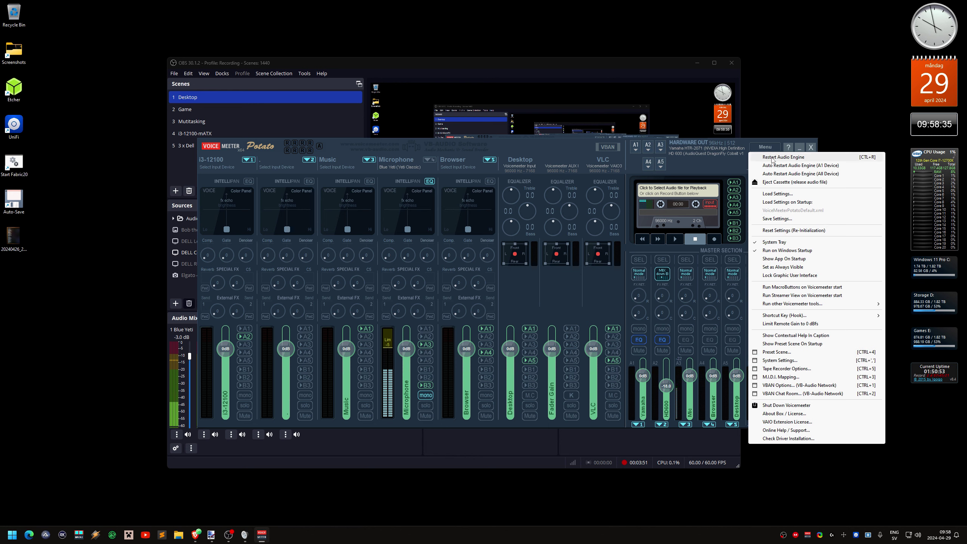
left_click(772, 157)
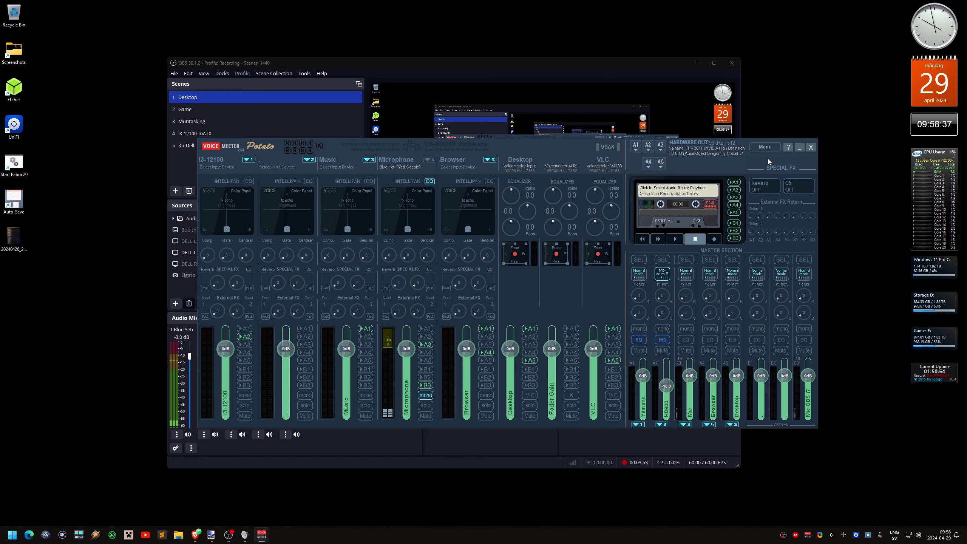
Step: Close Voicemeeter, inspect Voicemeeter Input's options in the Playback list, then close Sound with OK
left_click(812, 148)
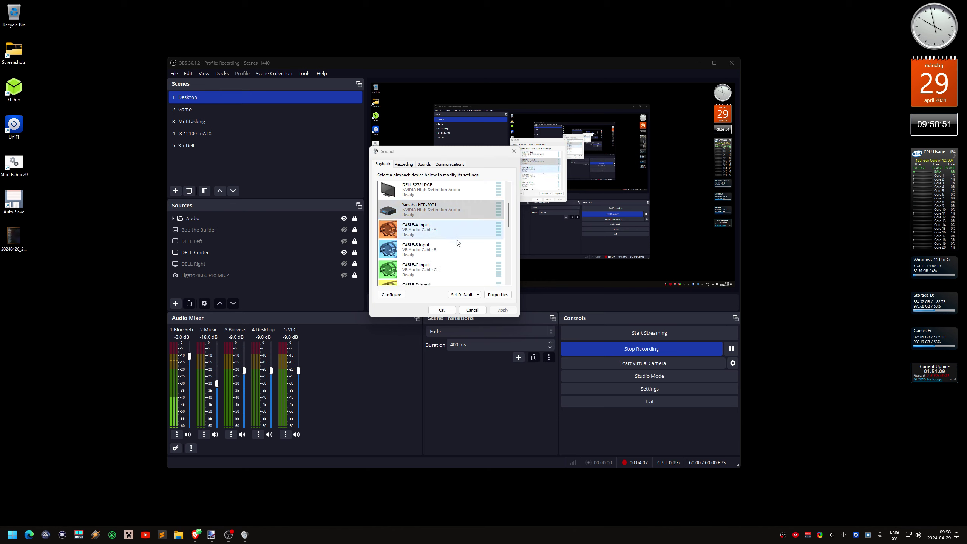
scroll(457, 242, "down", 1)
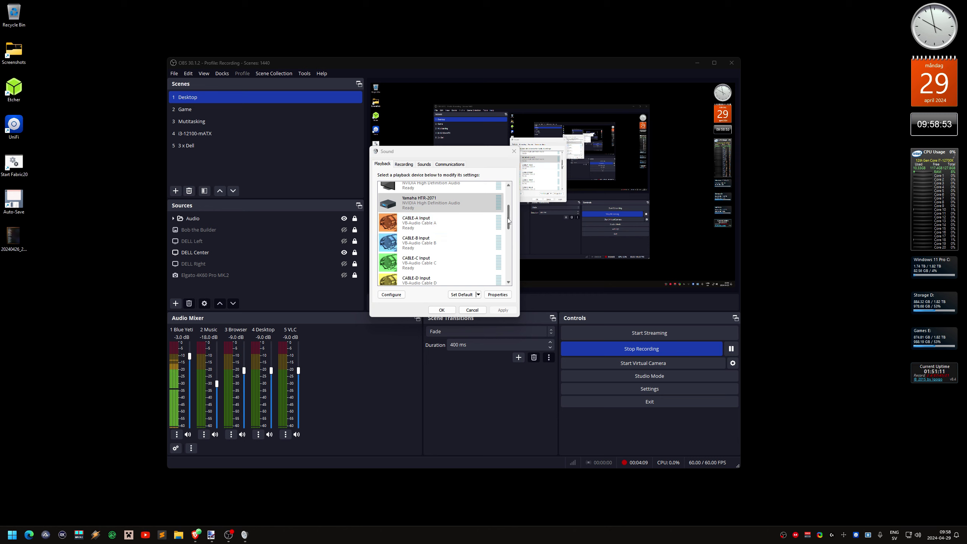
left_click_drag(509, 220, 512, 268)
left_click(432, 245)
right_click(432, 245)
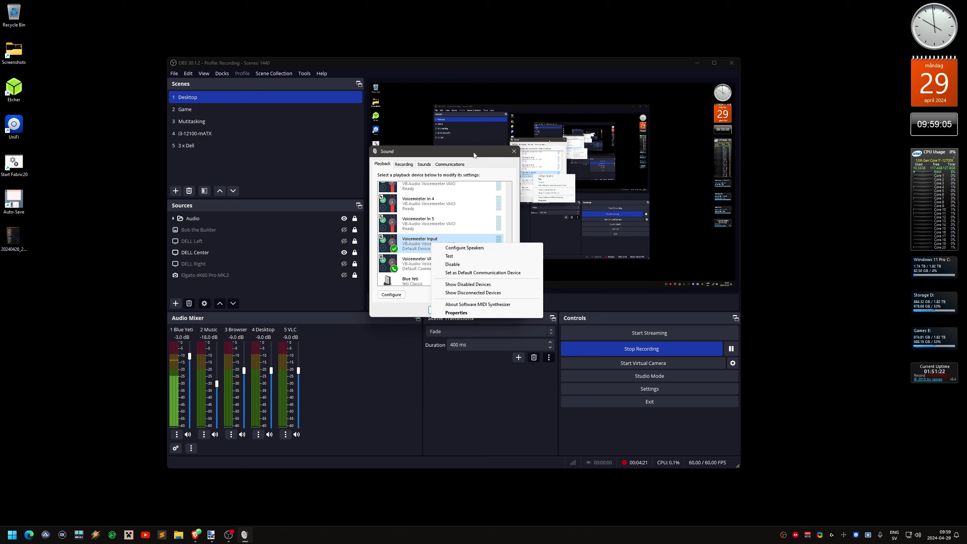
left_click(474, 154)
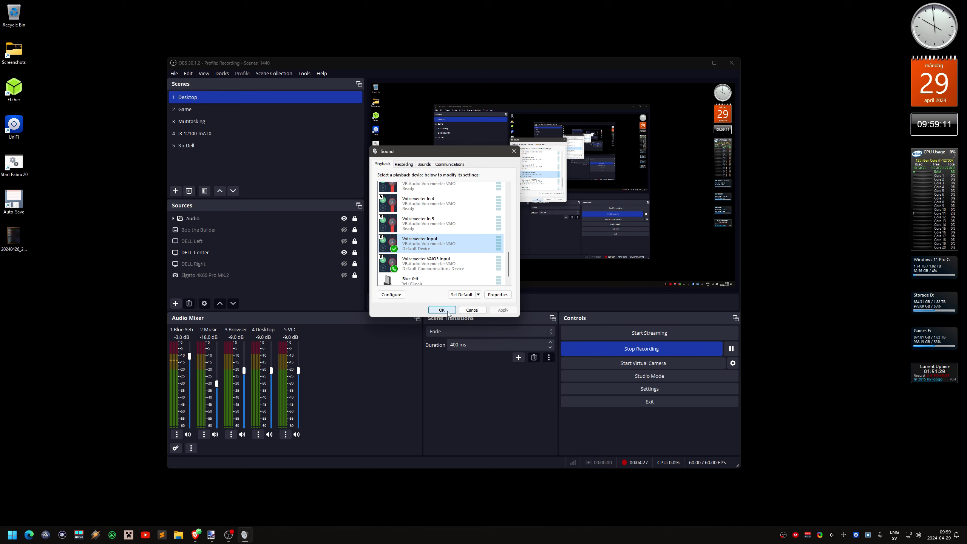
left_click(476, 309)
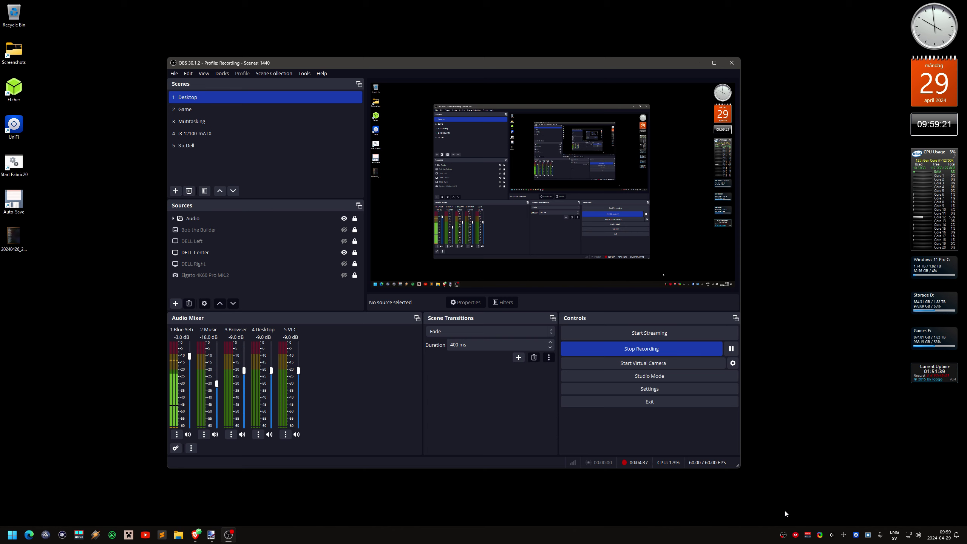
Step: Reopen Voicemeeter Potato, dismiss its Menu and close the mixer again
left_click(807, 533)
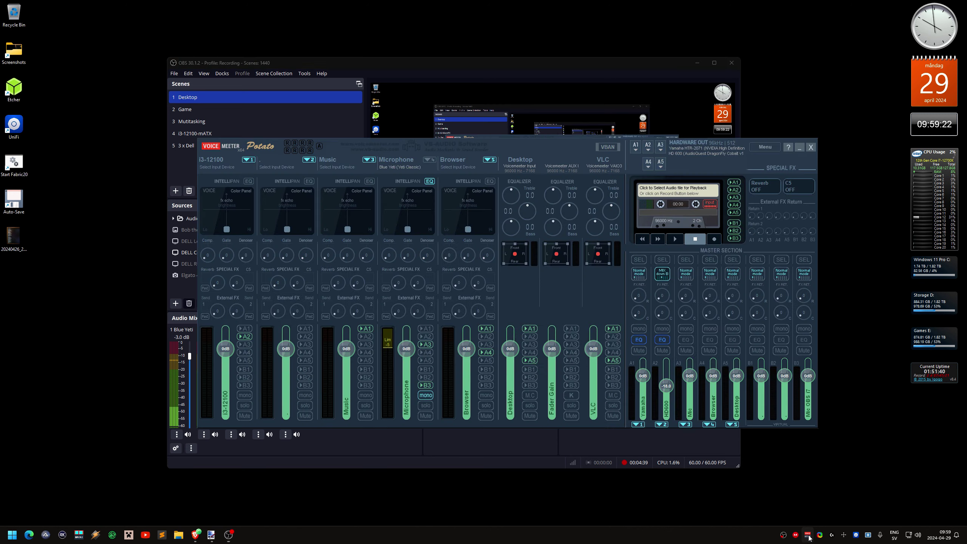
left_click(764, 147)
left_click(810, 149)
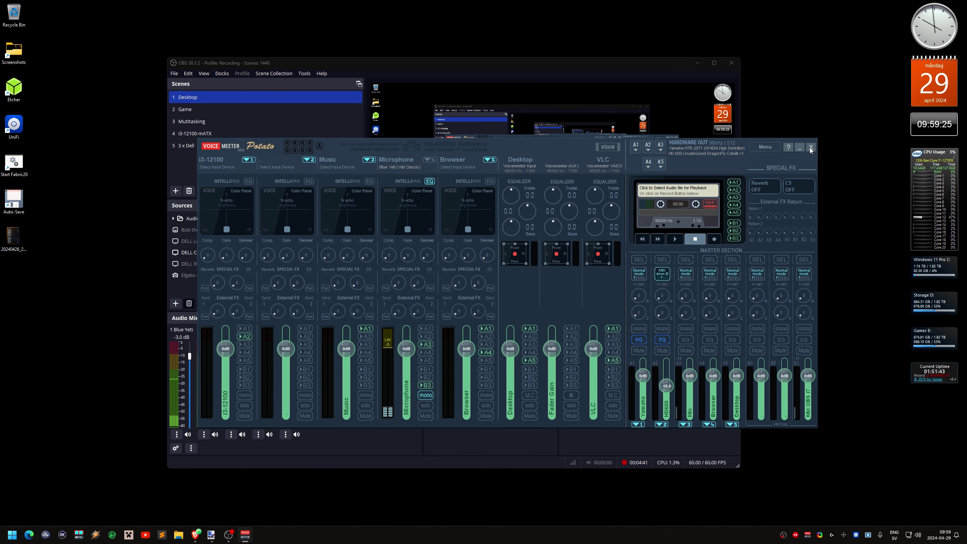
left_click(810, 149)
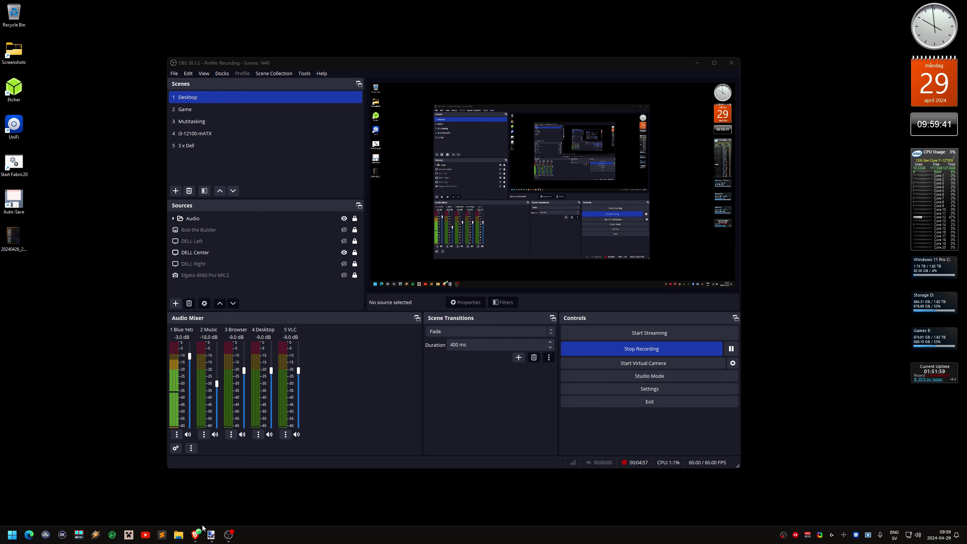
Step: Bring up paint.net on the Cyberpunk 2077 sound settings screenshot
mouse_move(212, 537)
left_click(289, 491)
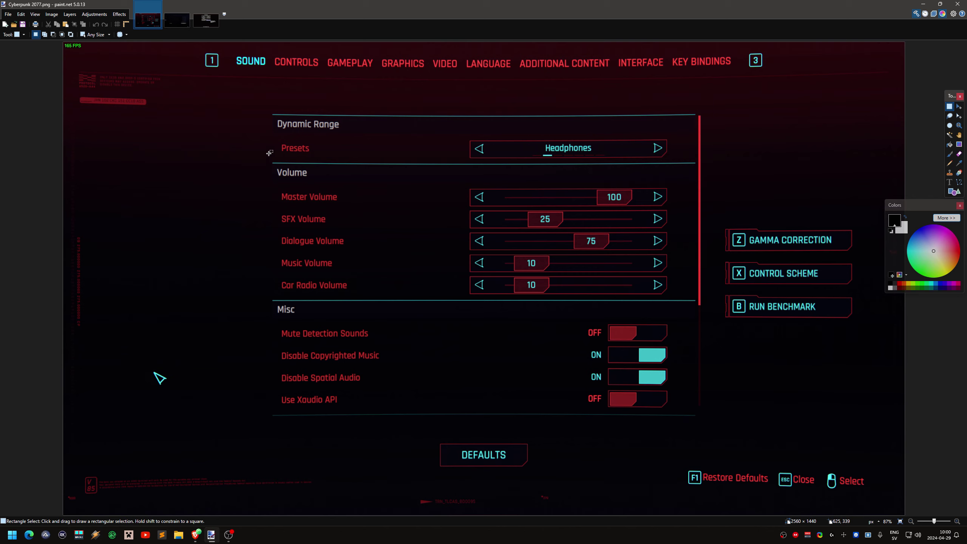
Step: View the Star Wars Jedi - Fallen Order and Minecraft 1.20.1 images, then minimize paint.net
left_click(181, 23)
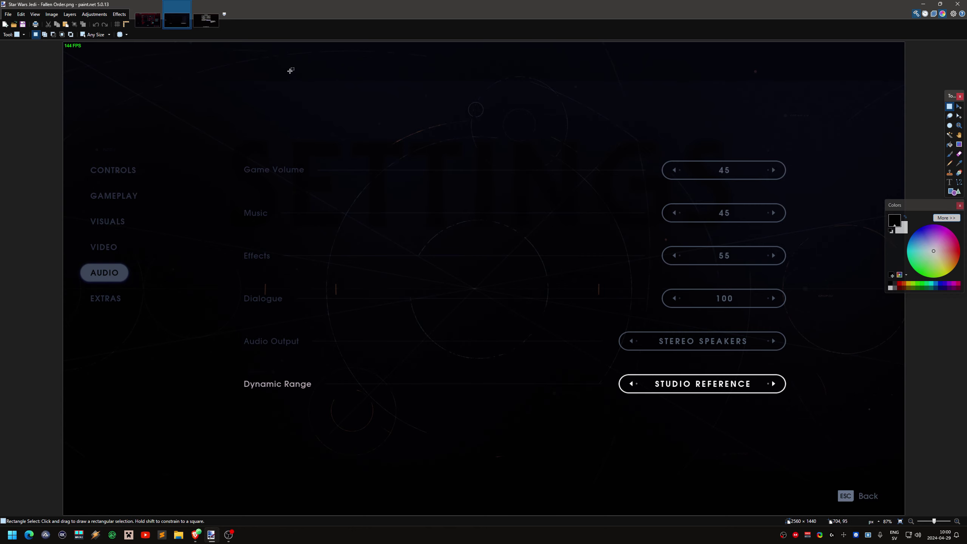
key("ctrl+Tab")
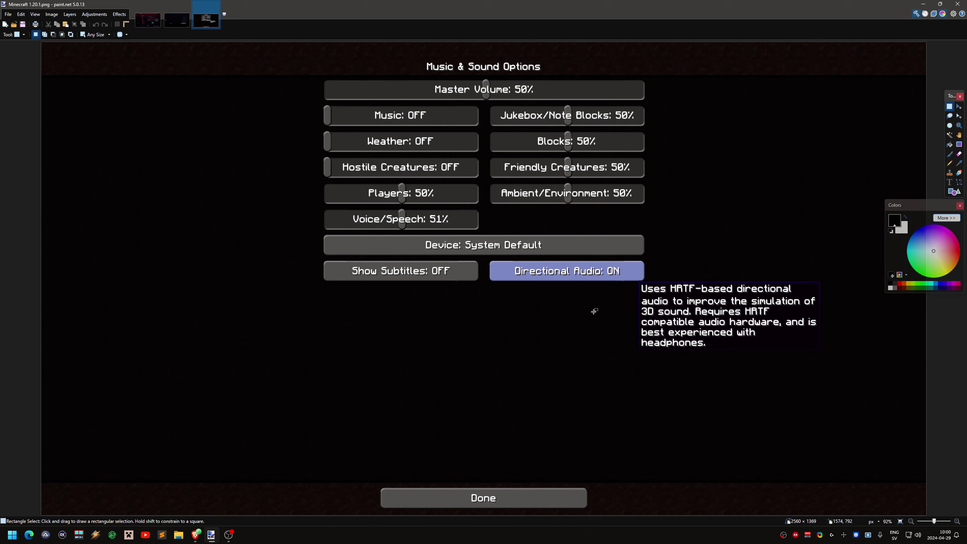
left_click(923, 5)
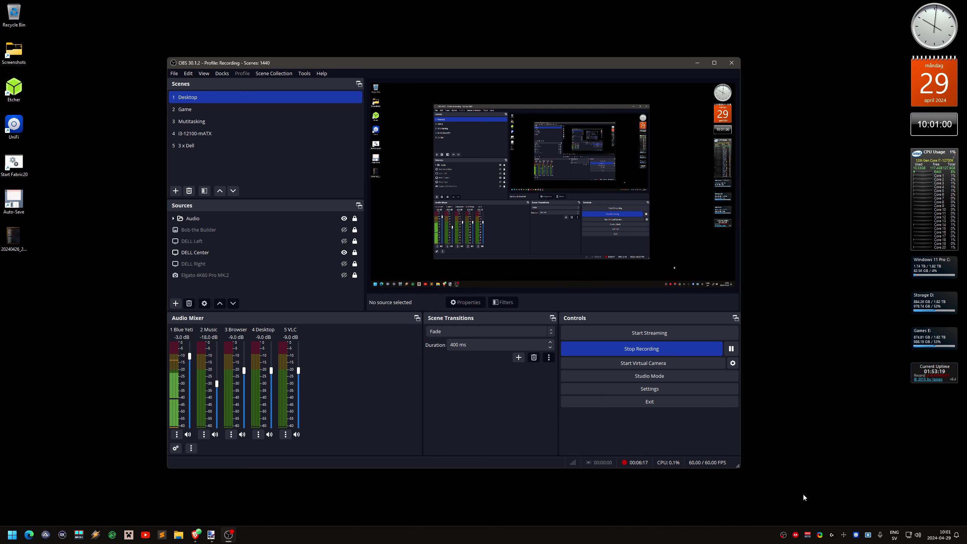
Step: Open Voicemeeter Potato from its system tray icon
left_click(807, 534)
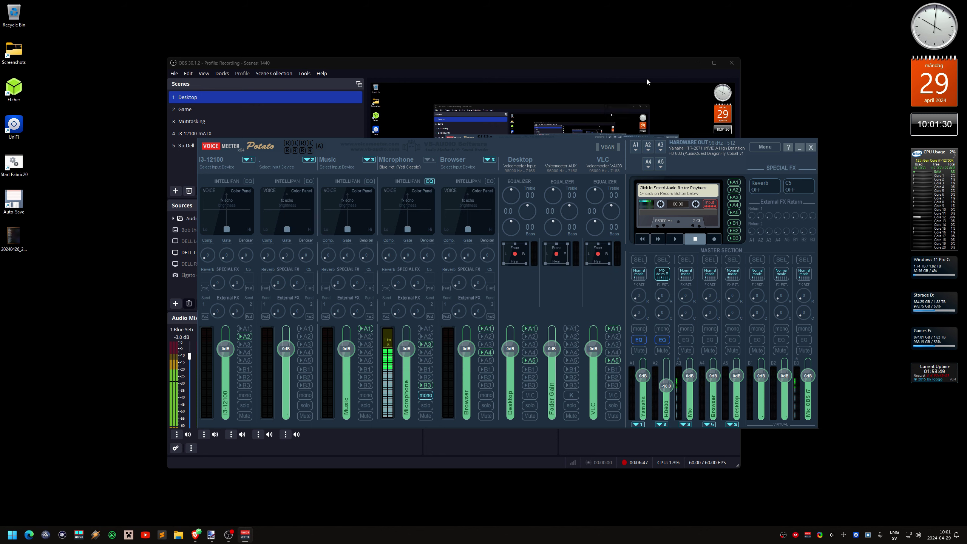
Step: Minimize the OBS Studio window
left_click(697, 62)
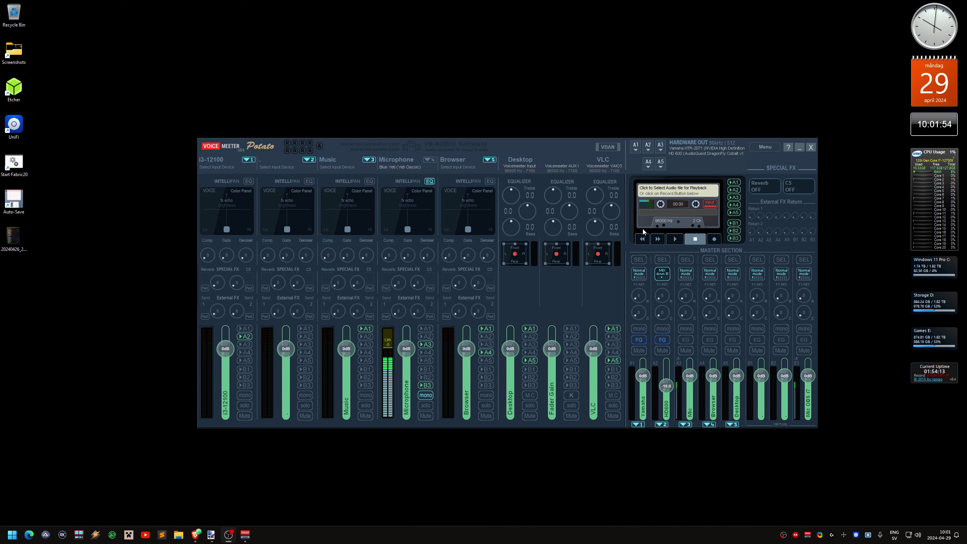
Step: Close Voicemeeter Potato and move the OBS Studio window to the centre of the screen
left_click(810, 147)
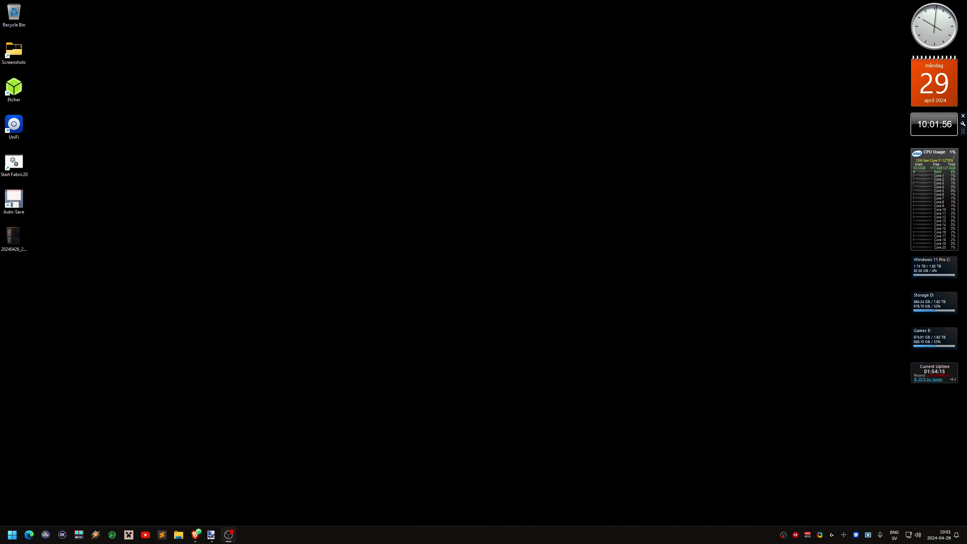
left_click_drag(962, 82, 324, 54)
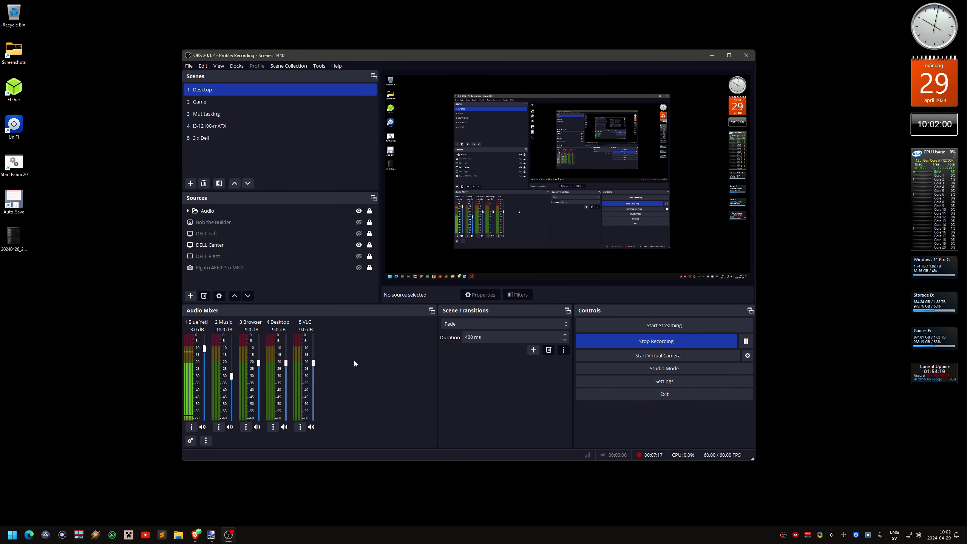